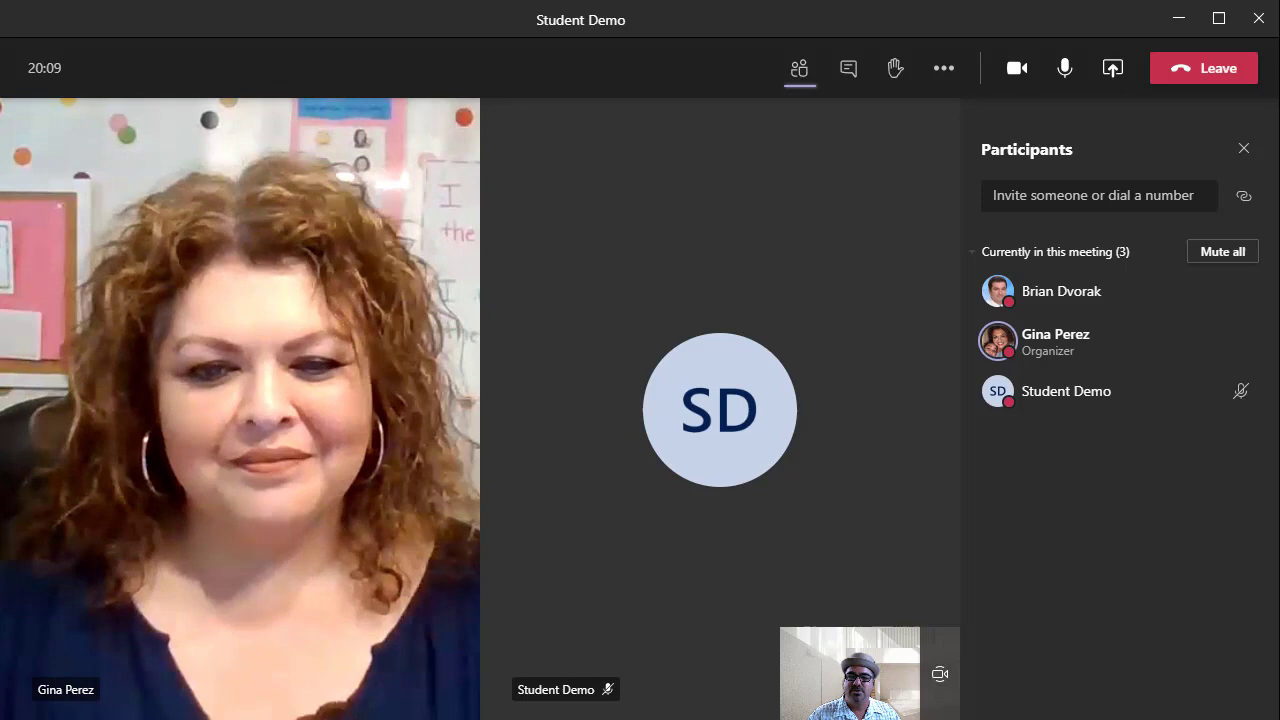
- Sit alone in your own Teams meeting with your camera on and the Participants pane showing only you
{"action": "mouse_move", "coordinate": [834, 508]}
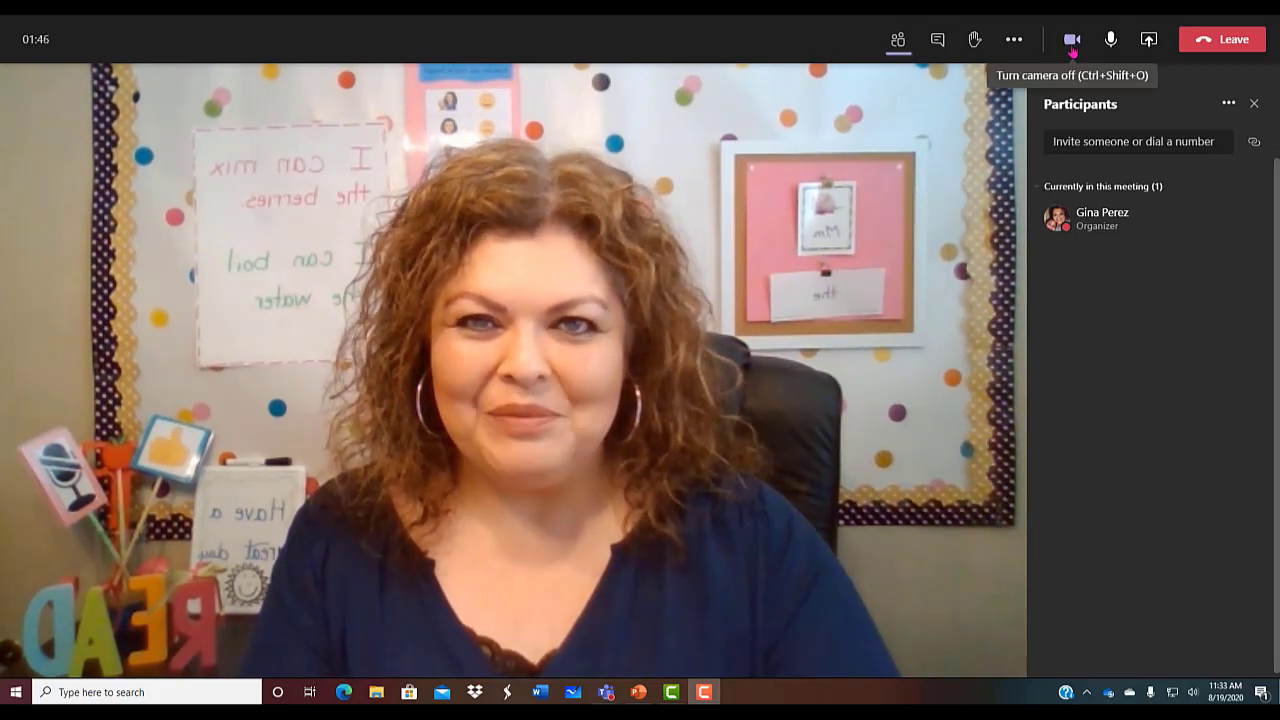
- Turn off the meeting camera and launch the Camera app by searching 'cam'
{"action": "left_click", "coordinate": [1071, 50]}
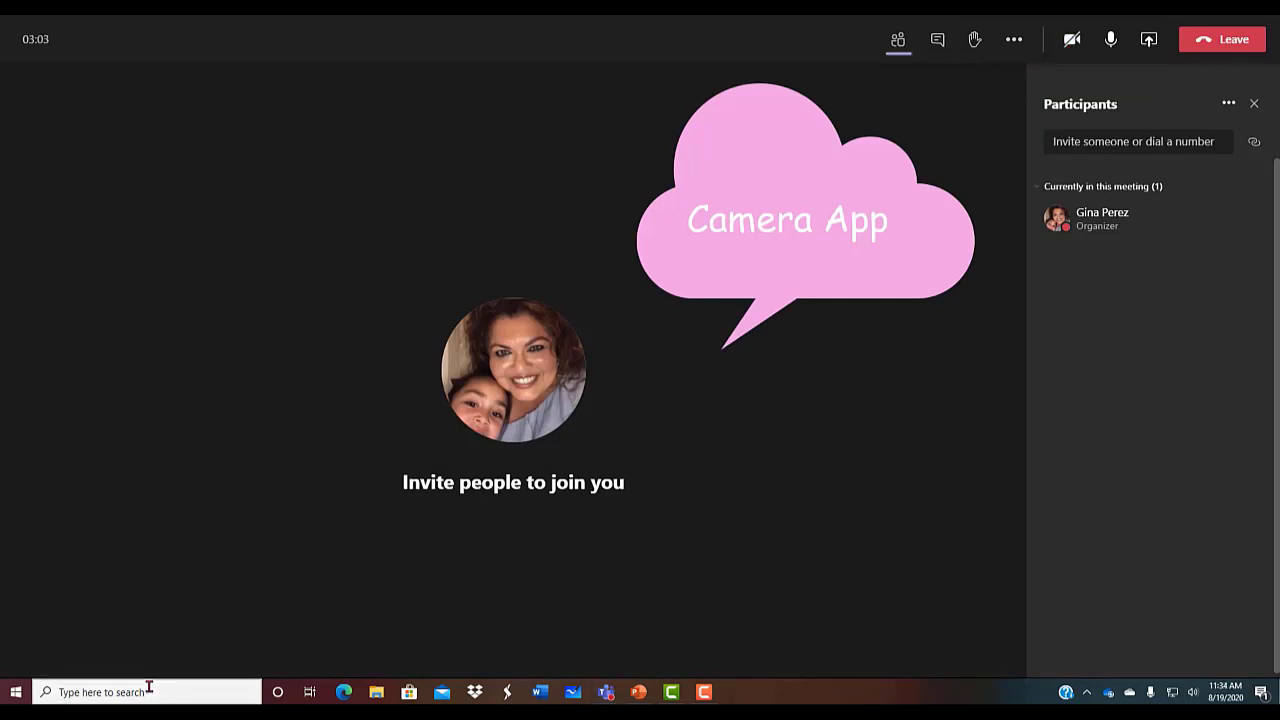
{"action": "left_click", "coordinate": [148, 690]}
{"action": "type", "text": "cam"}
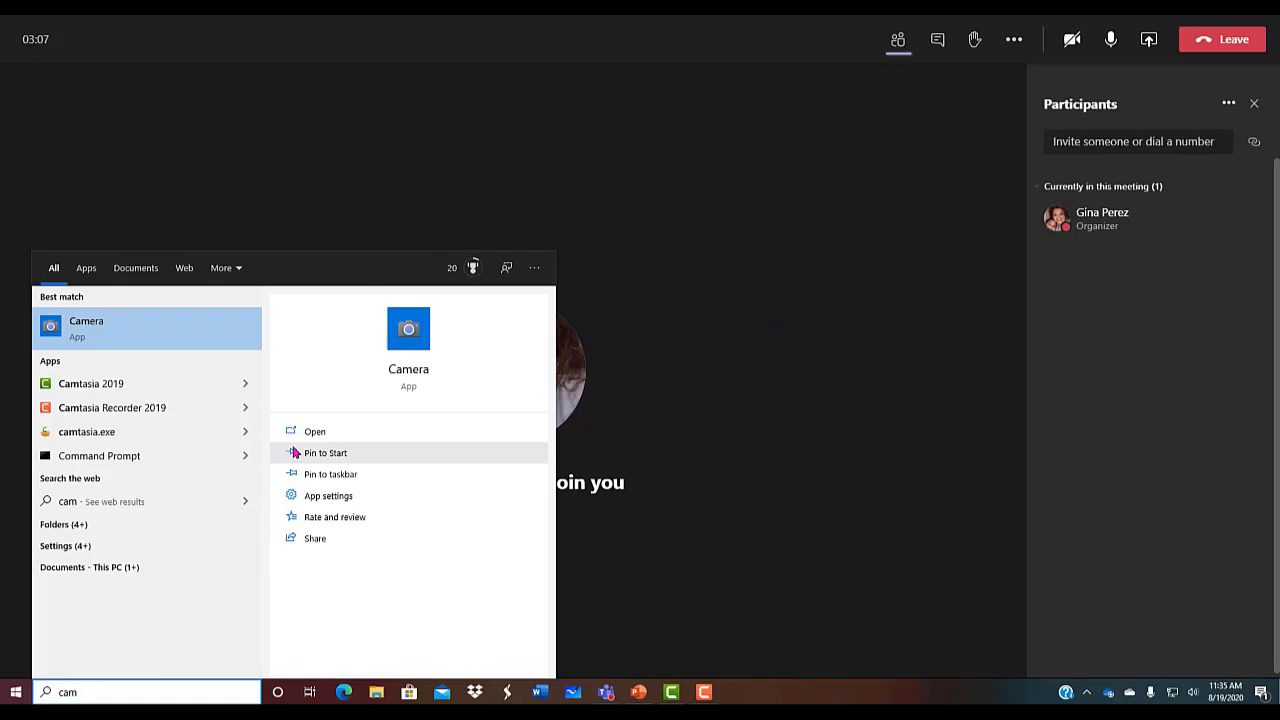
{"action": "left_click", "coordinate": [309, 433]}
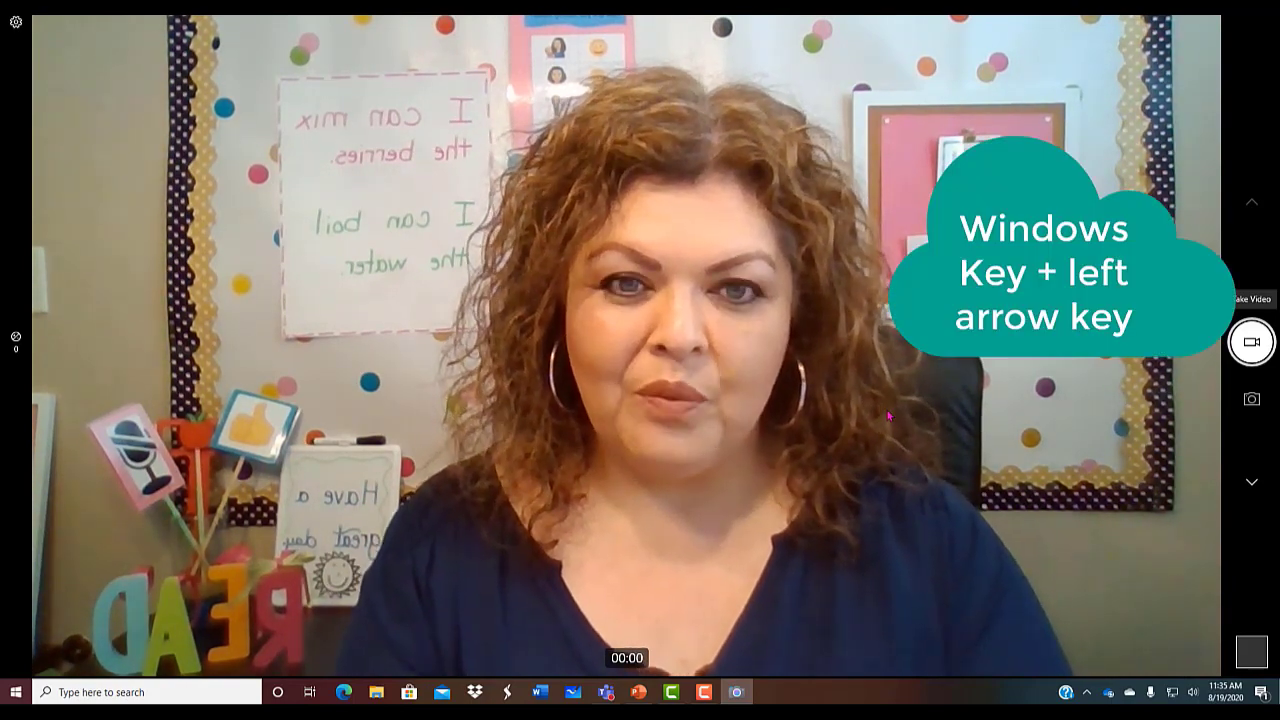
- Snap the Camera window to the left half and show the PowerPoint alphabet slide on the right
{"action": "key", "text": "super+Left"}
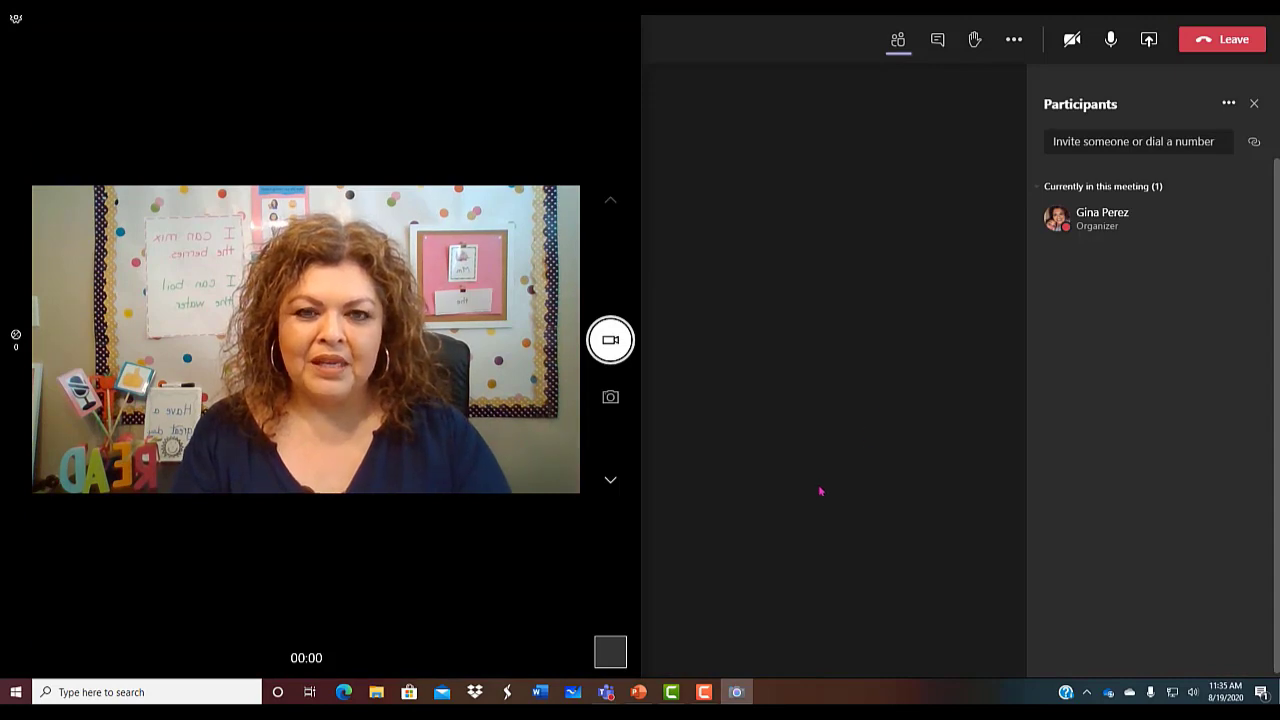
{"action": "left_click", "coordinate": [640, 692]}
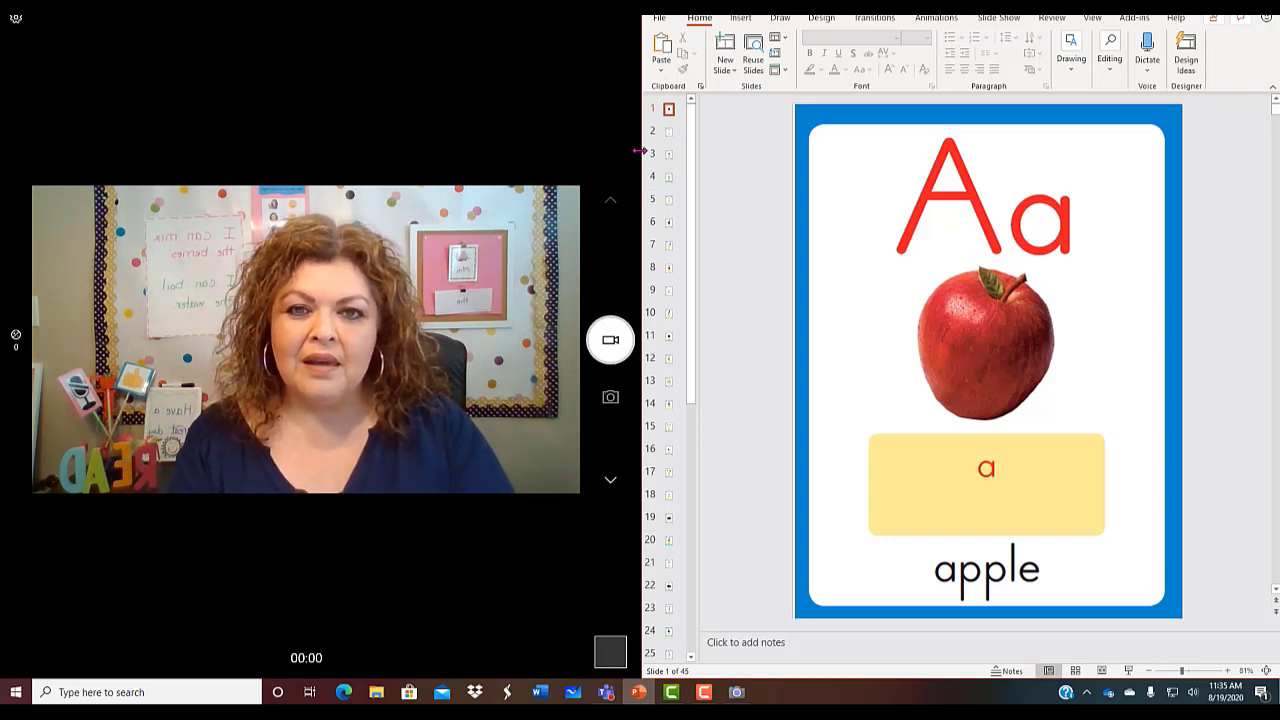
- Shift the shared border left so Camera is narrower and PowerPoint gets the wider share
{"action": "left_click_drag", "start_coordinate": [639, 150], "coordinate": [681, 152]}
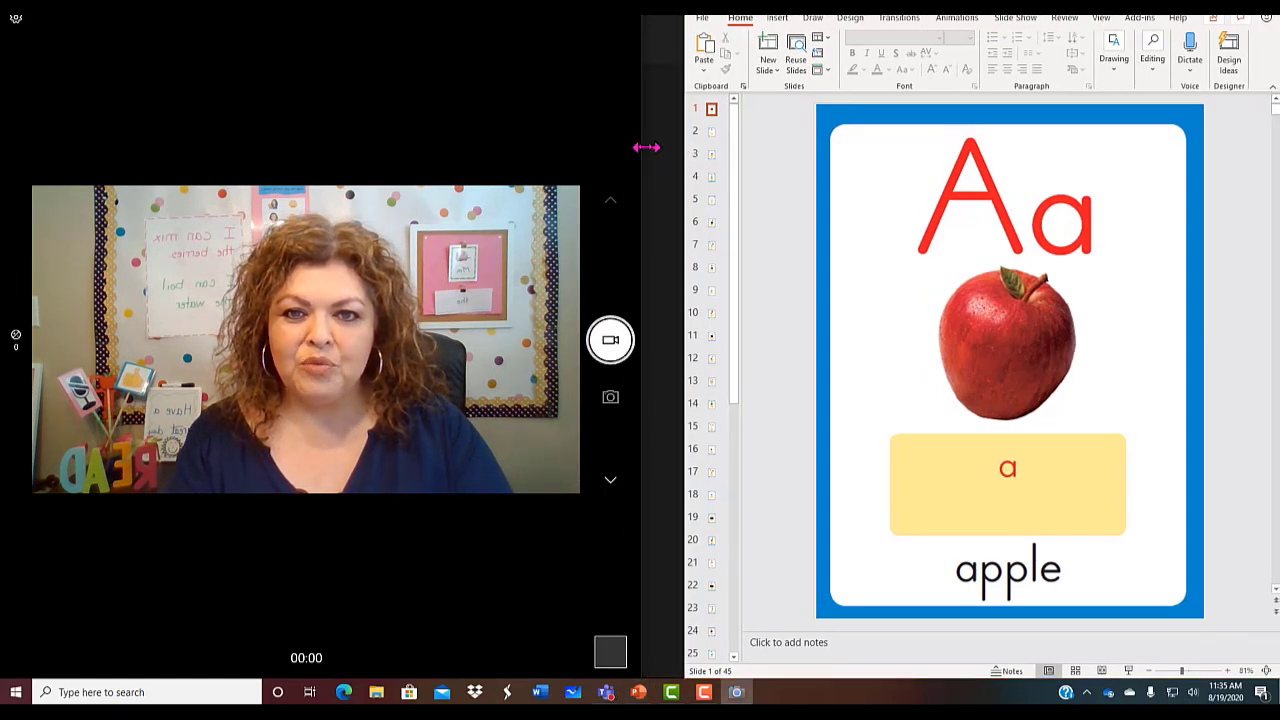
{"action": "left_click_drag", "start_coordinate": [645, 147], "coordinate": [449, 149]}
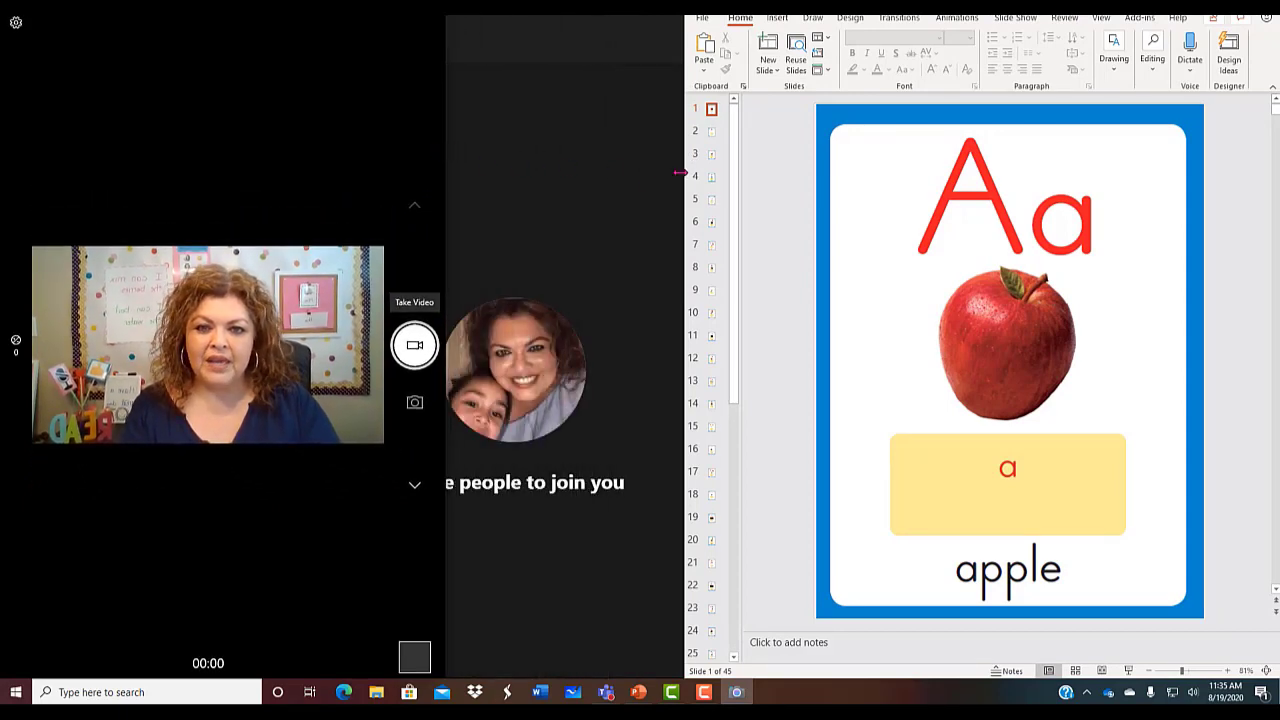
{"action": "left_click_drag", "start_coordinate": [678, 172], "coordinate": [449, 163]}
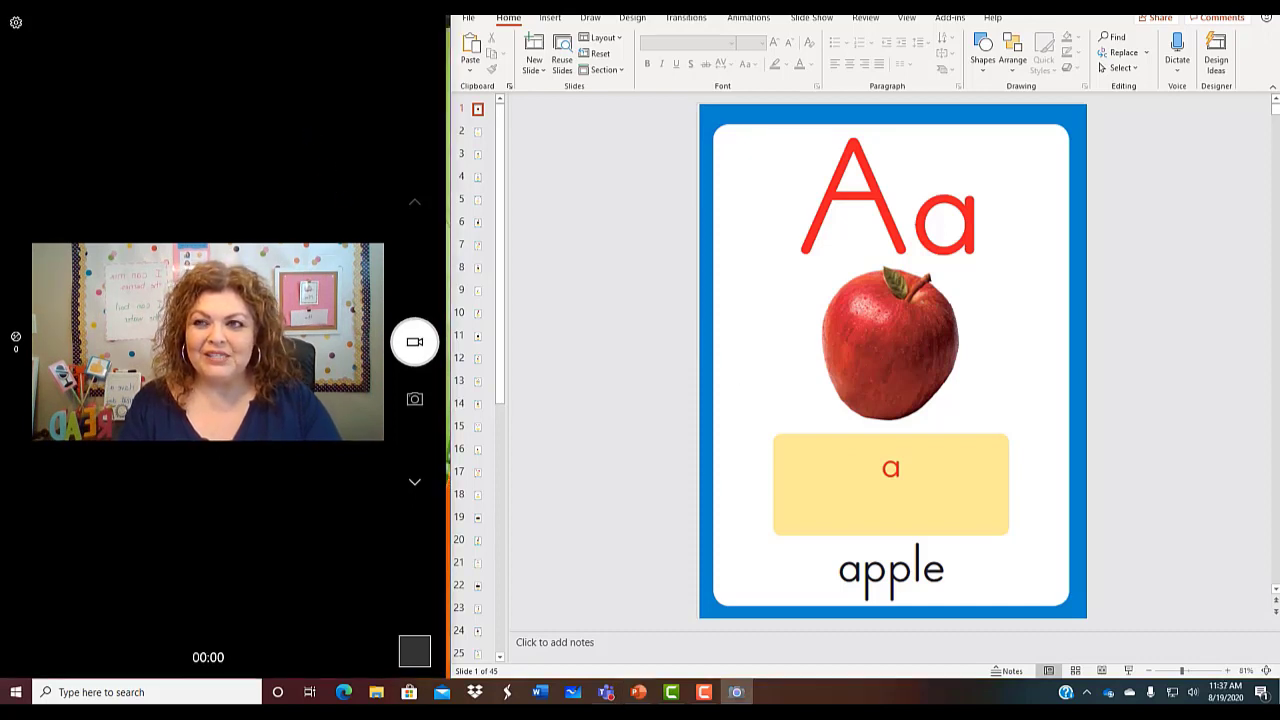
- Shorten the Camera window from its top edge and move it flush into the top-left corner
{"action": "mouse_move", "coordinate": [278, 14]}
{"action": "left_mouse_down"}
{"action": "mouse_move", "coordinate": [287, 192]}
{"action": "mouse_move", "coordinate": [291, 20]}
{"action": "left_mouse_up"}
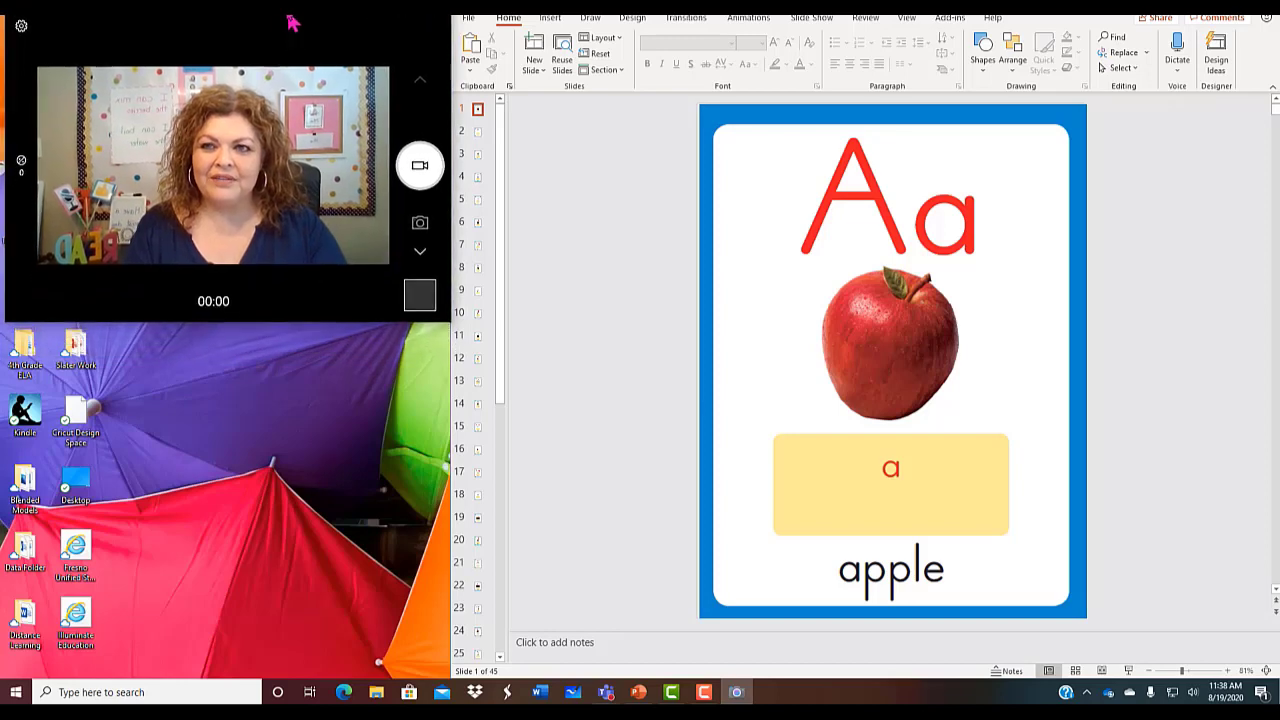
{"action": "left_click", "coordinate": [600, 350]}
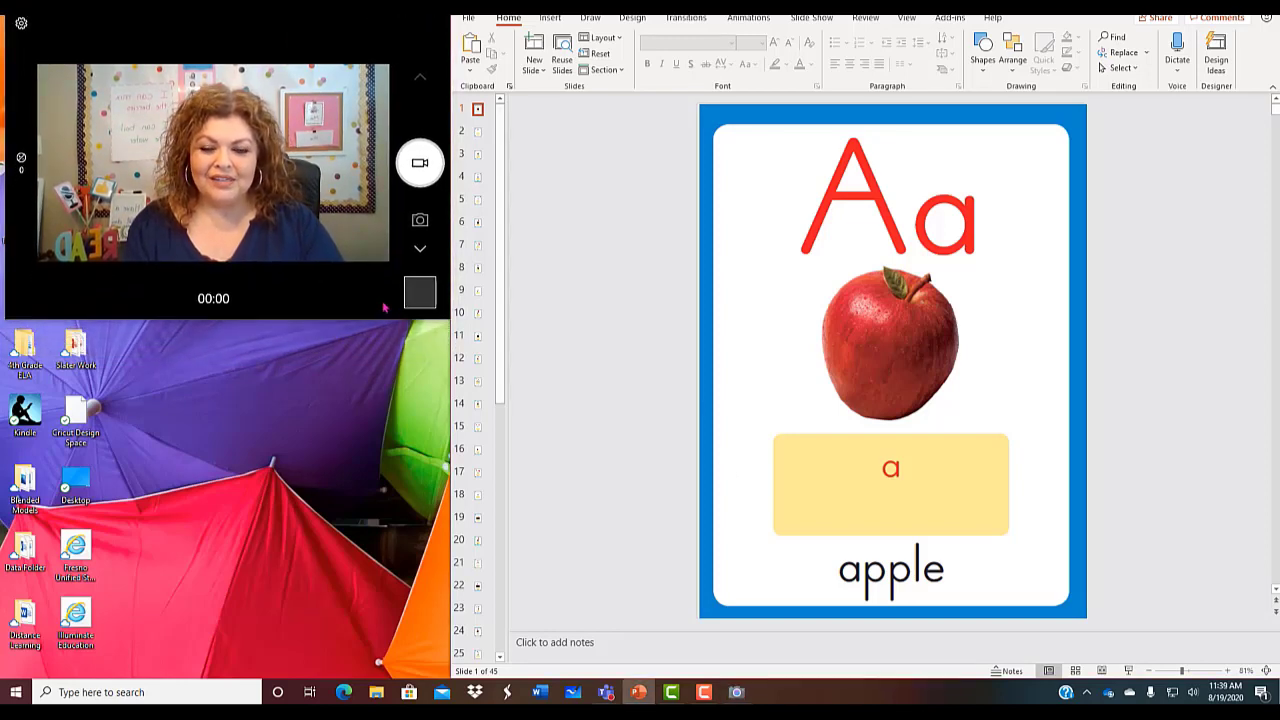
{"action": "mouse_move", "coordinate": [605, 697]}
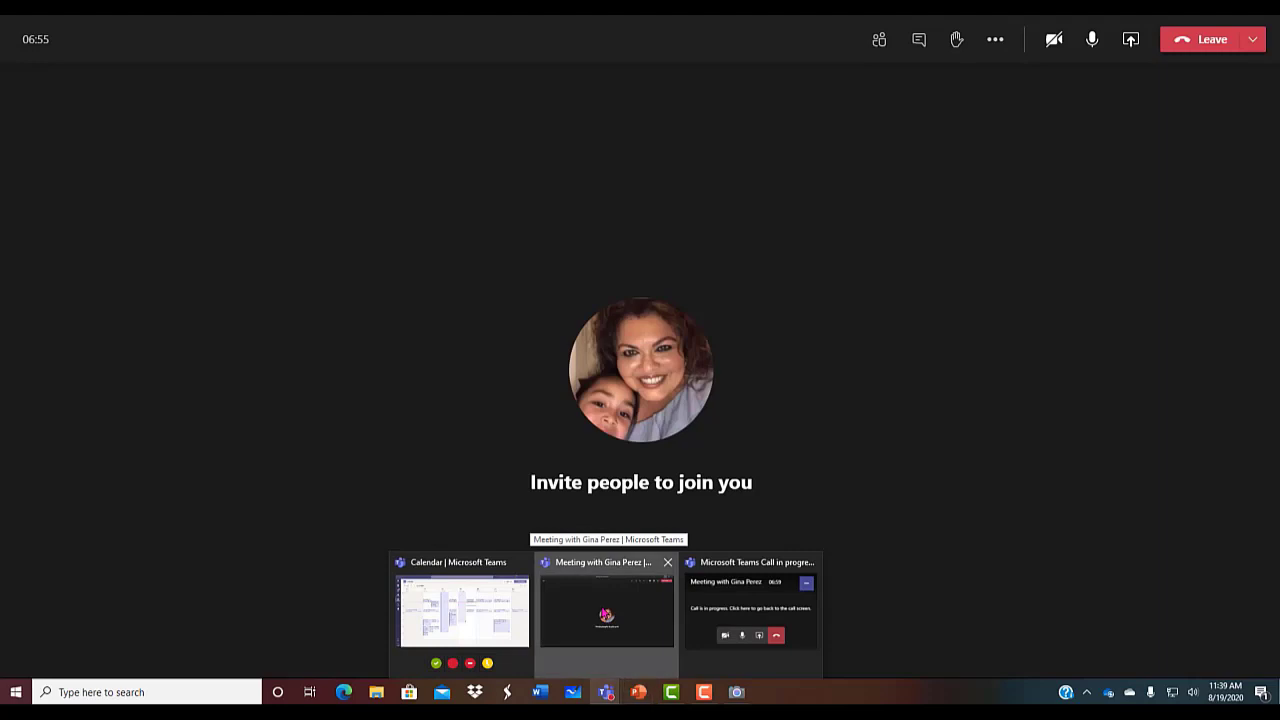
- Take the Teams meeting out of full screen, narrow it, and shift it left under Camera, with PowerPoint in front
{"action": "left_click", "coordinate": [603, 613]}
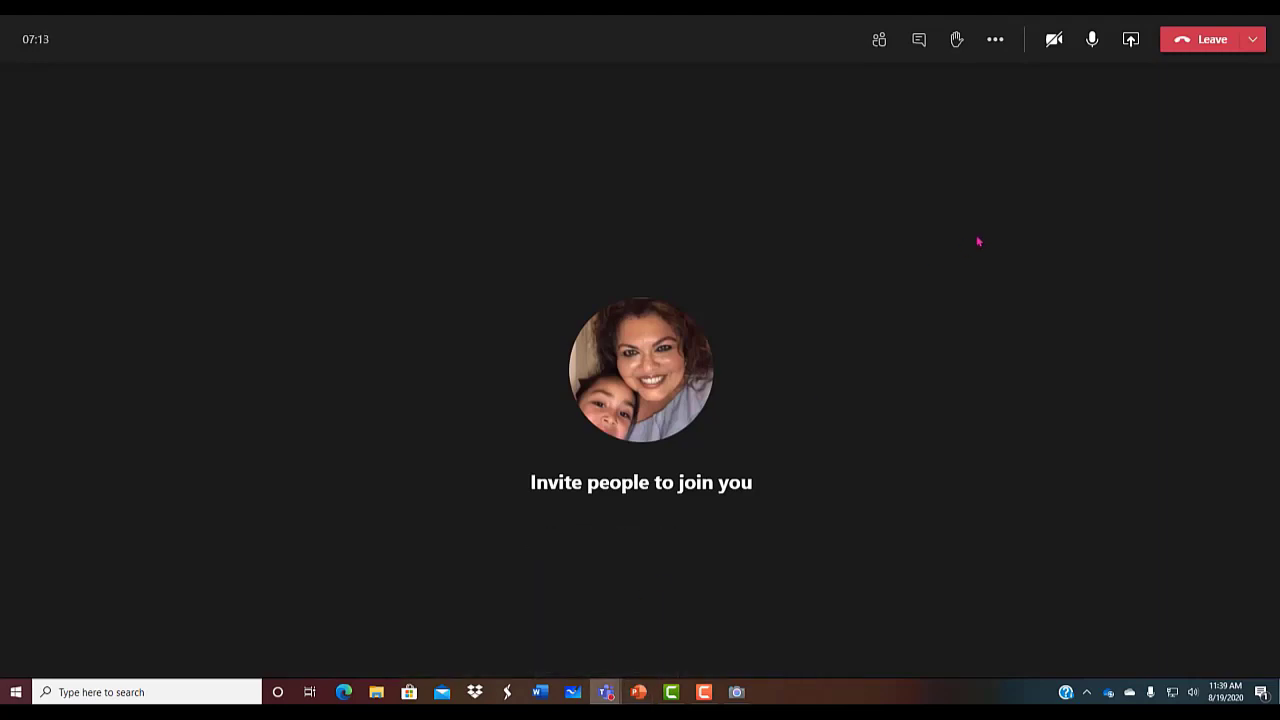
{"action": "key", "text": "Escape"}
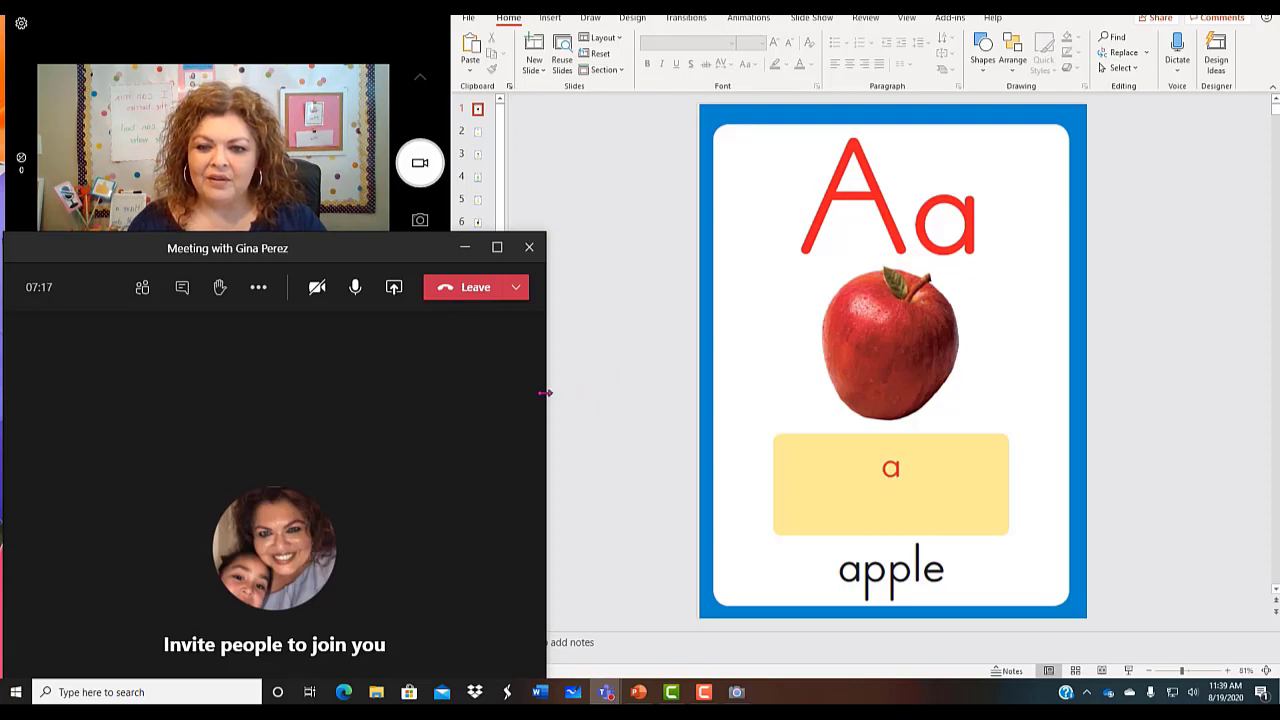
{"action": "left_click_drag", "start_coordinate": [545, 393], "coordinate": [506, 388]}
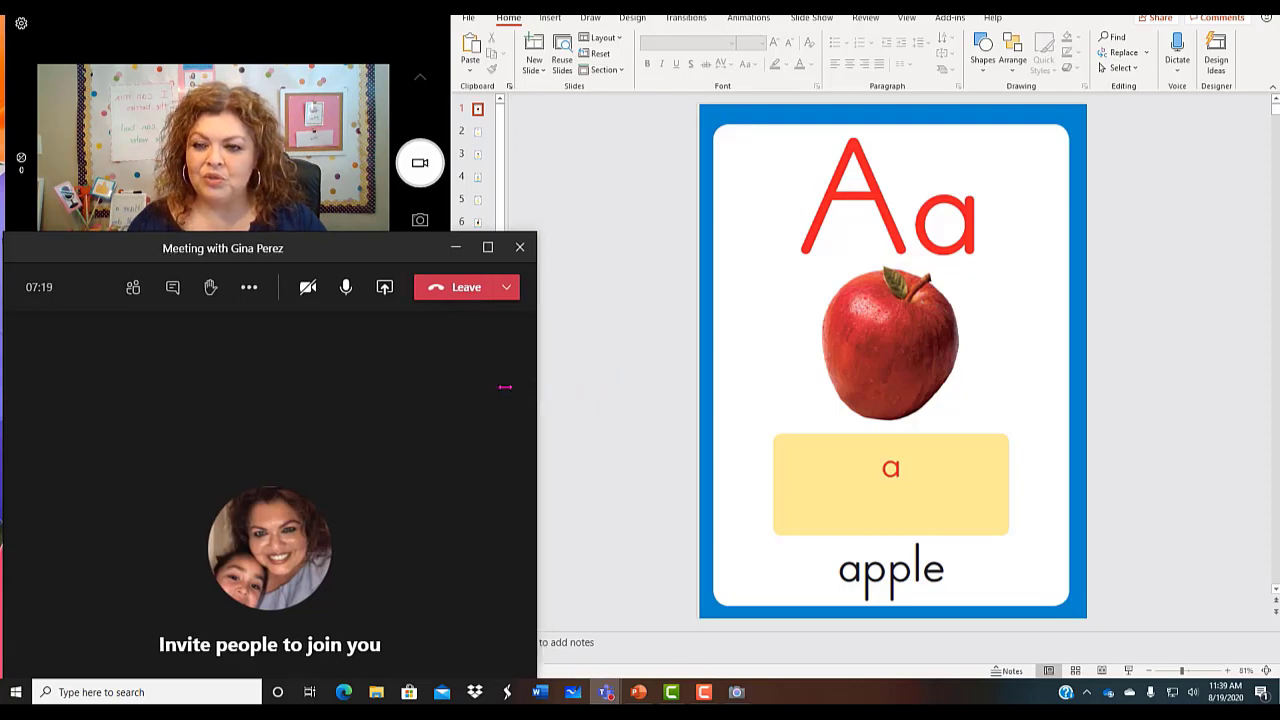
{"action": "left_click_drag", "start_coordinate": [401, 257], "coordinate": [389, 257]}
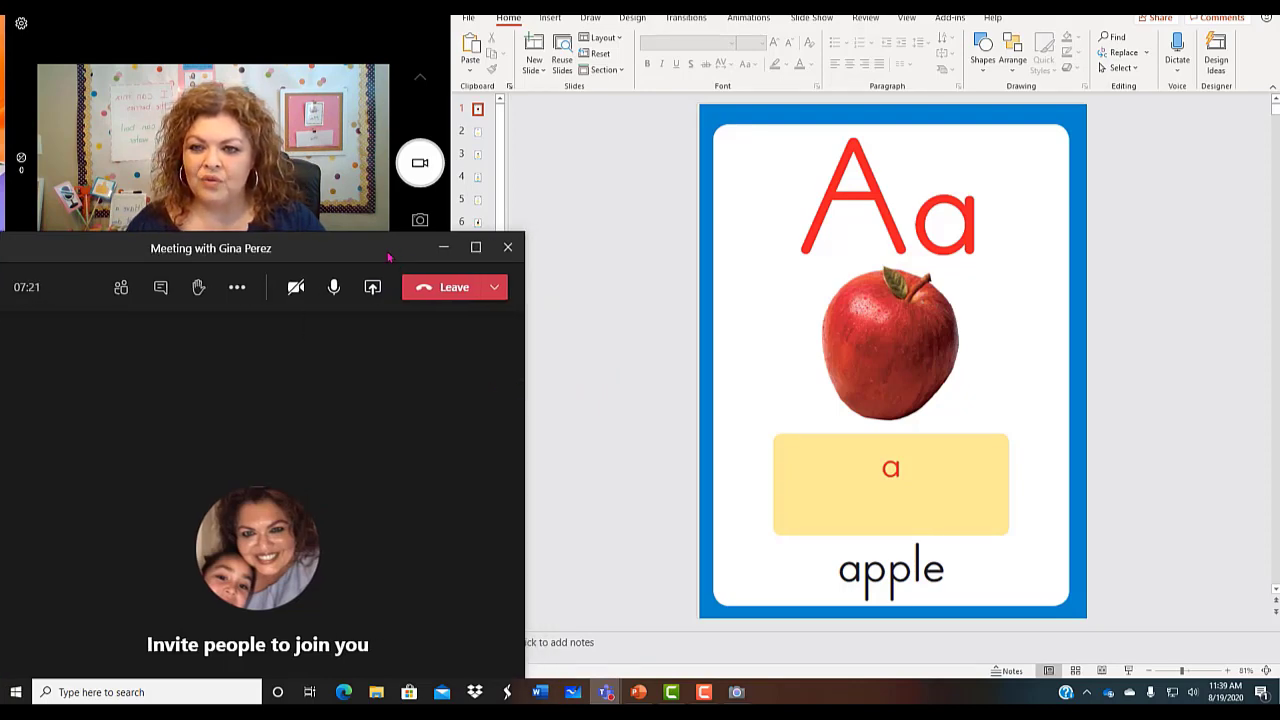
{"action": "left_click", "coordinate": [610, 340]}
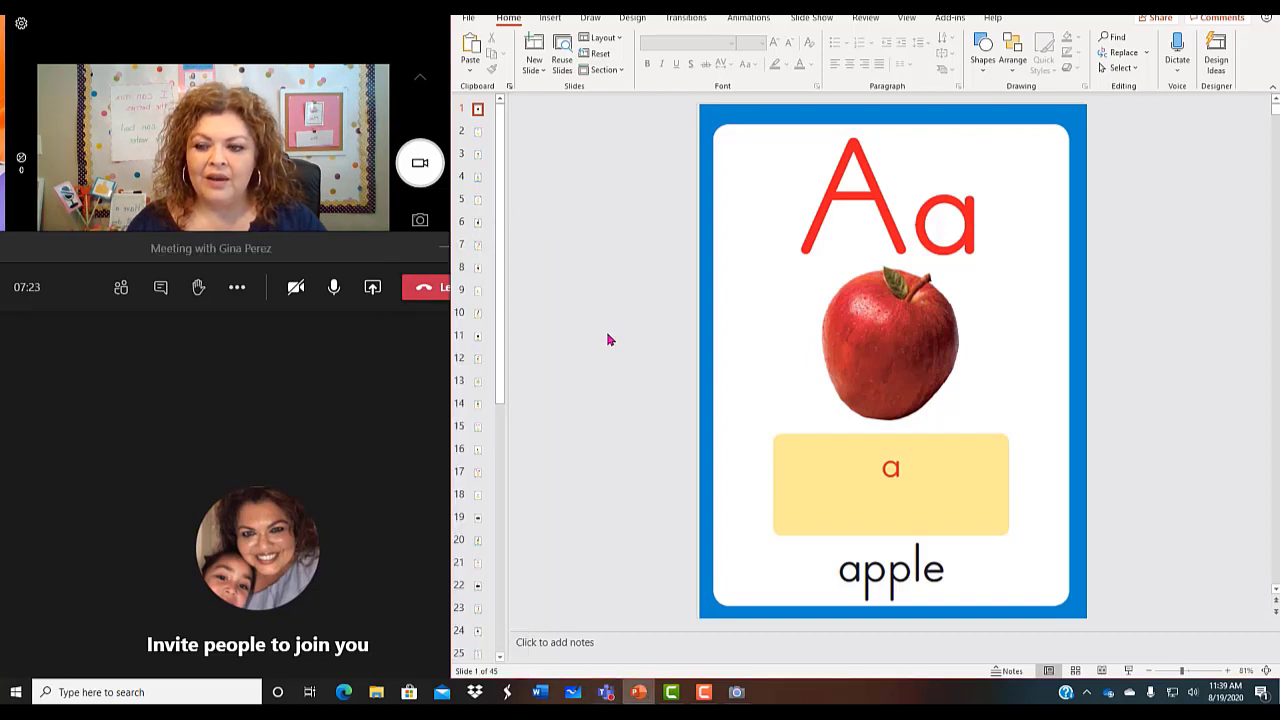